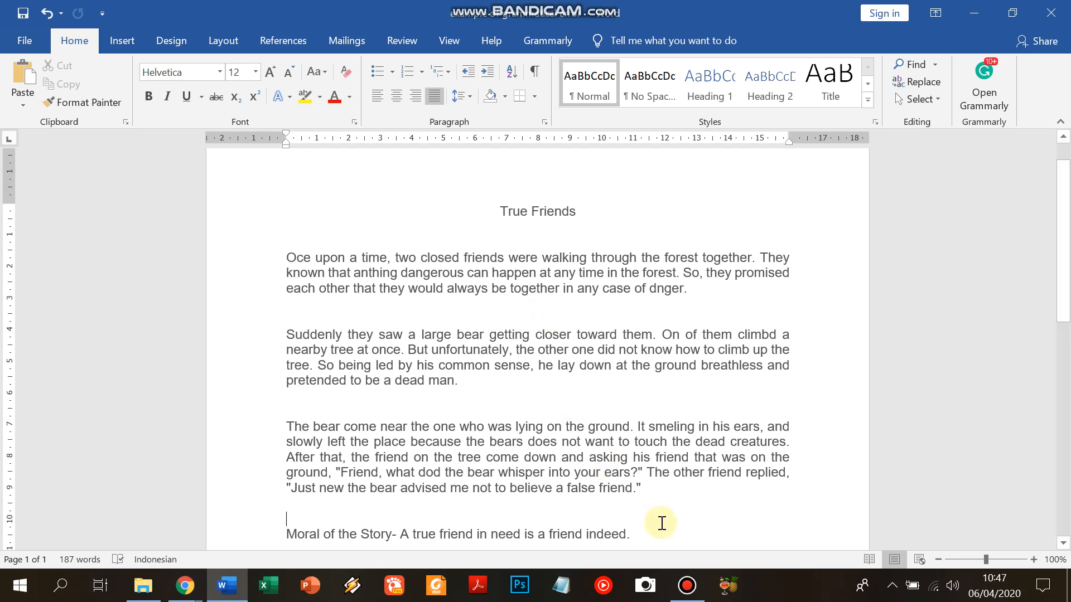
Select the whole story from the title to the moral and choose English (United States) as its proofing language.
{"action": "left_click", "coordinate": [670, 542]}
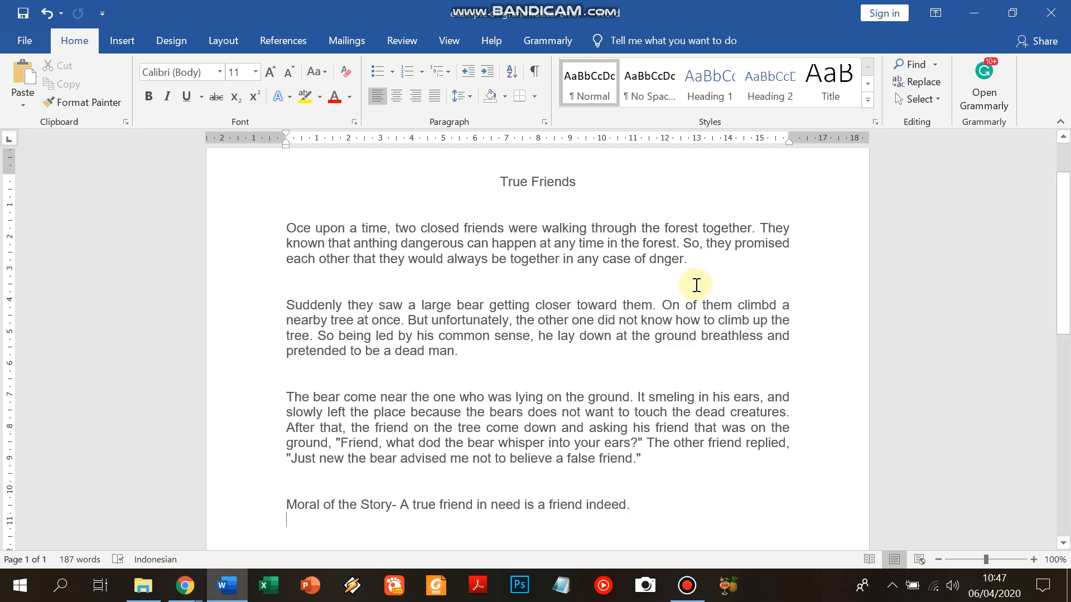
{"action": "left_click", "coordinate": [493, 178]}
{"action": "left_click_drag", "start_coordinate": [493, 178], "coordinate": [657, 515]}
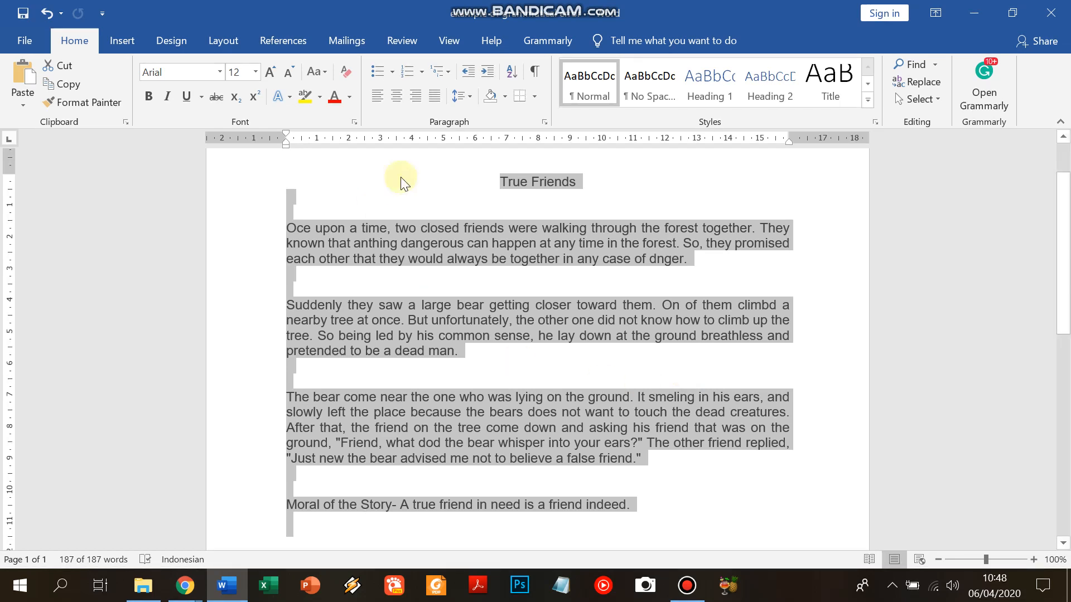
{"action": "left_click", "coordinate": [495, 208]}
{"action": "left_click_drag", "start_coordinate": [499, 181], "coordinate": [654, 504]}
{"action": "left_click", "coordinate": [169, 560]}
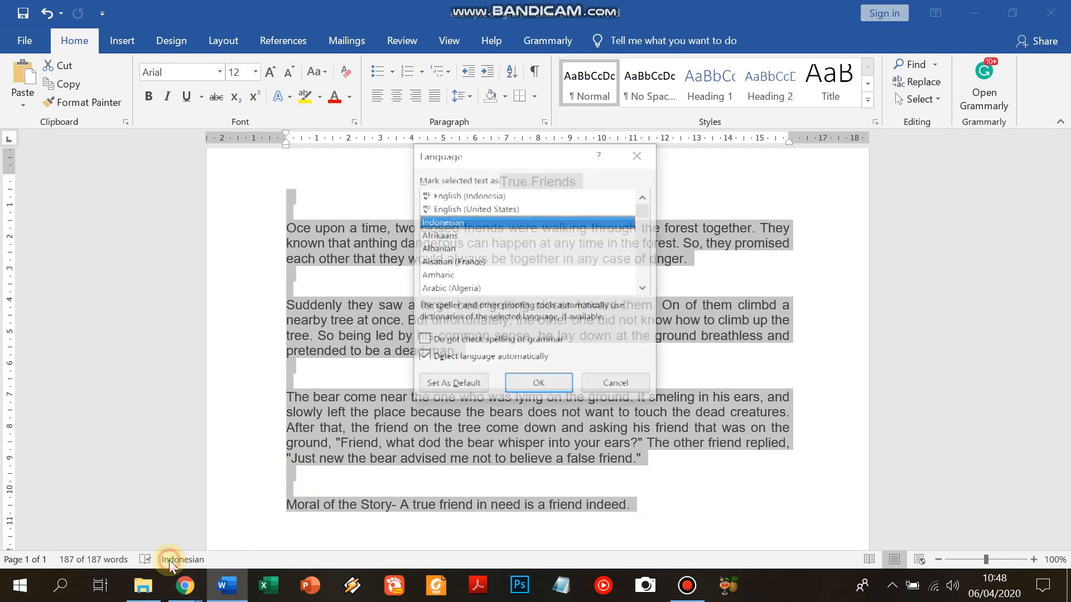
{"action": "left_click", "coordinate": [617, 385]}
{"action": "left_click", "coordinate": [396, 45]}
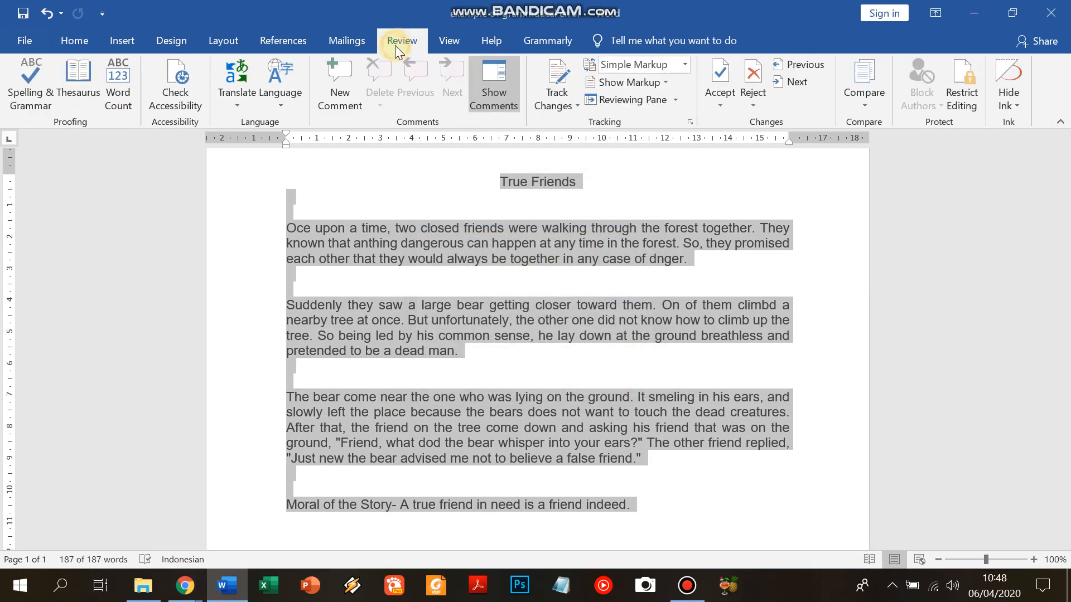
{"action": "left_click", "coordinate": [290, 96]}
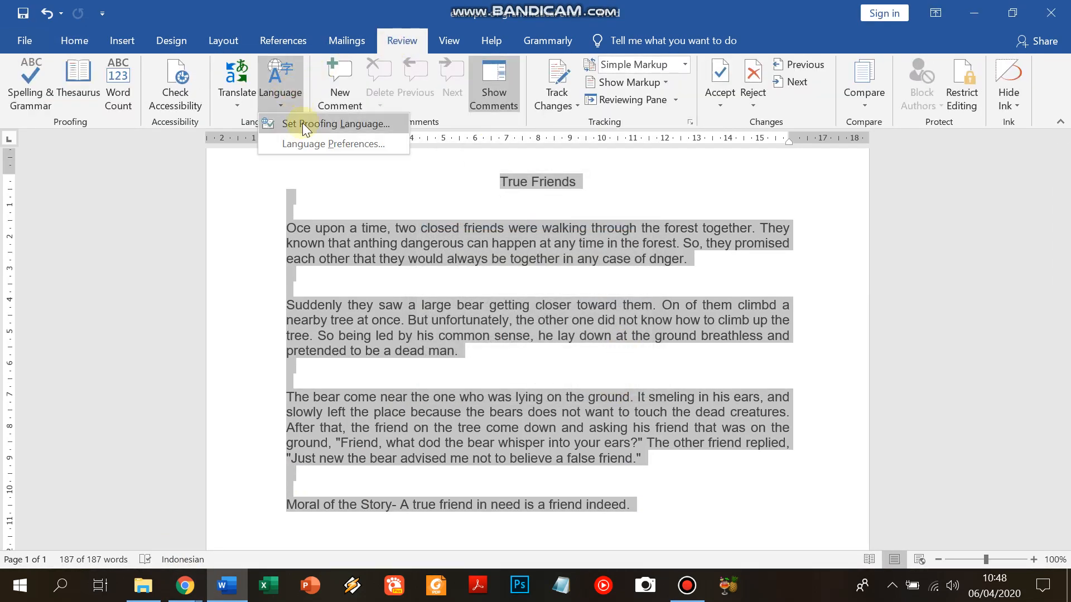
{"action": "left_click", "coordinate": [302, 126]}
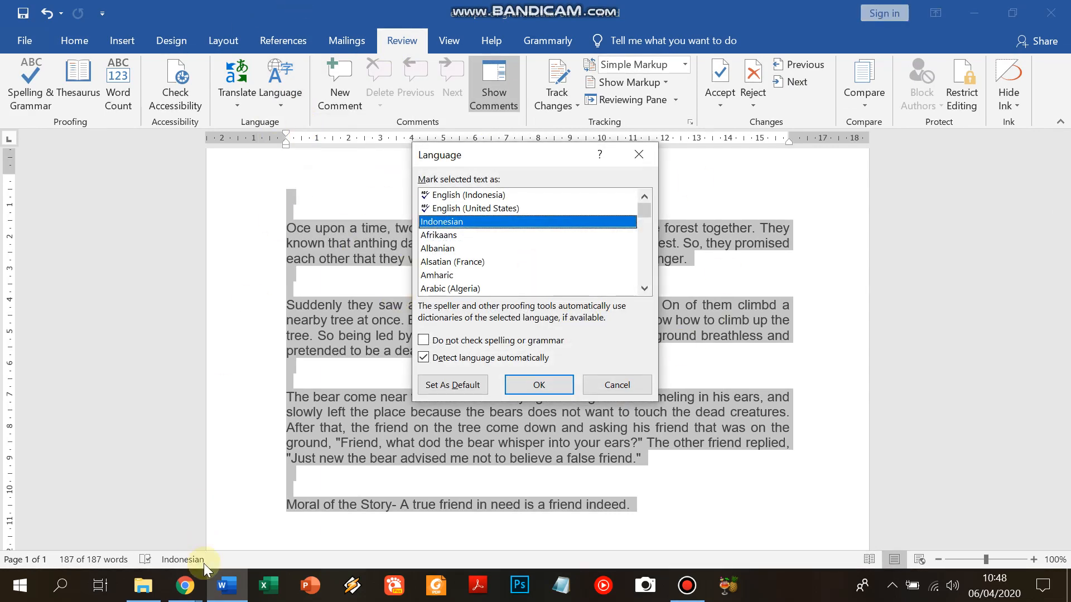
{"action": "left_click", "coordinate": [466, 210]}
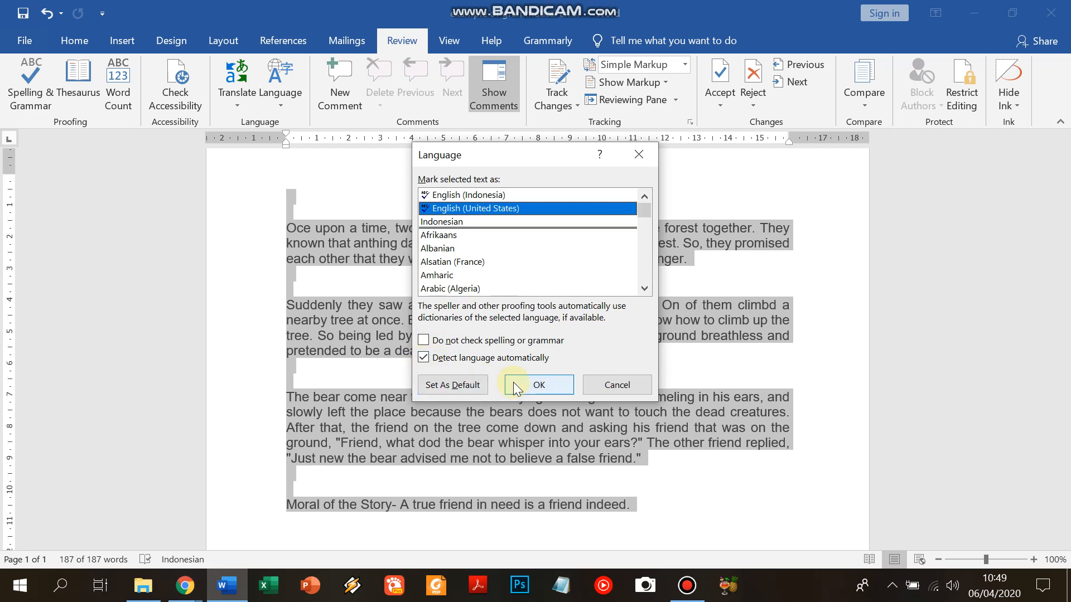
Make English (United States) the default proofing language and apply it to the selected story.
{"action": "left_click", "coordinate": [478, 390]}
{"action": "left_click", "coordinate": [509, 345]}
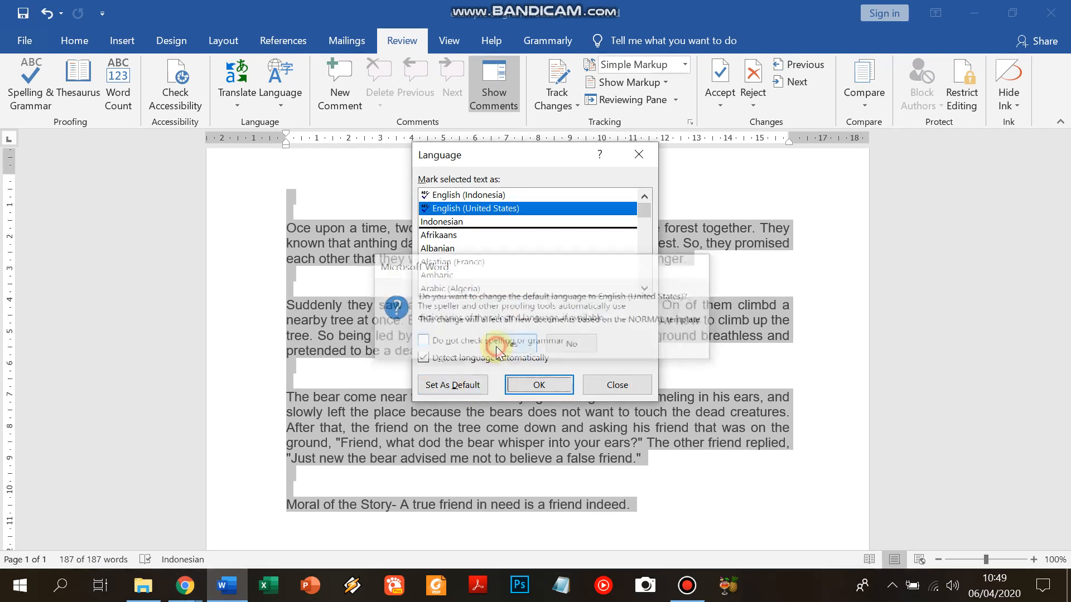
{"action": "left_click", "coordinate": [521, 387]}
{"action": "left_click", "coordinate": [437, 273]}
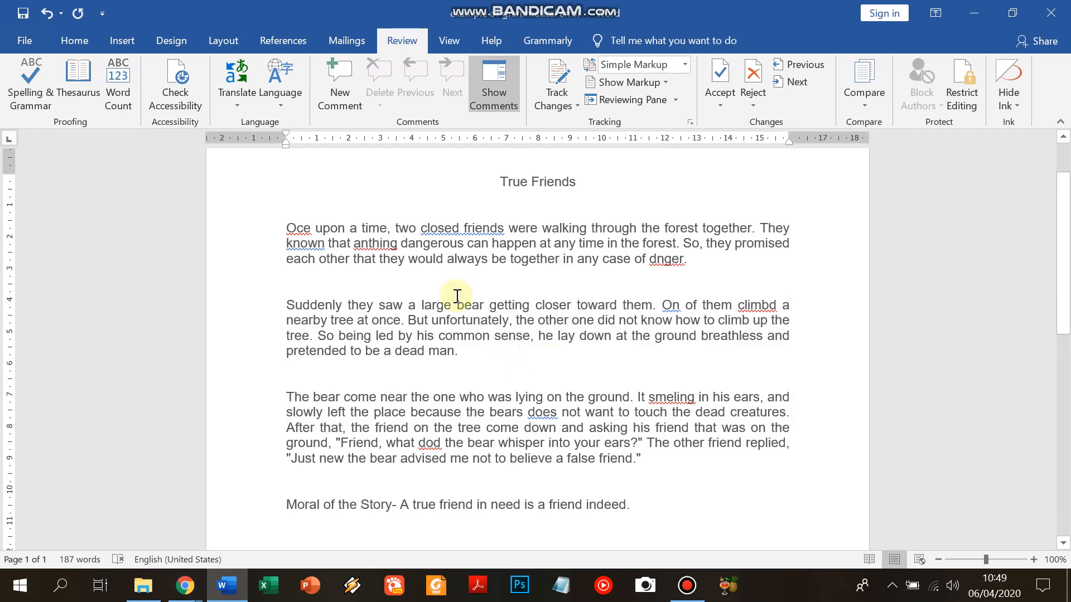
Accept the proofing suggestions "Once" for "Oce" and "close friends" for "closed friends" in the first paragraph.
{"action": "left_click", "coordinate": [302, 229]}
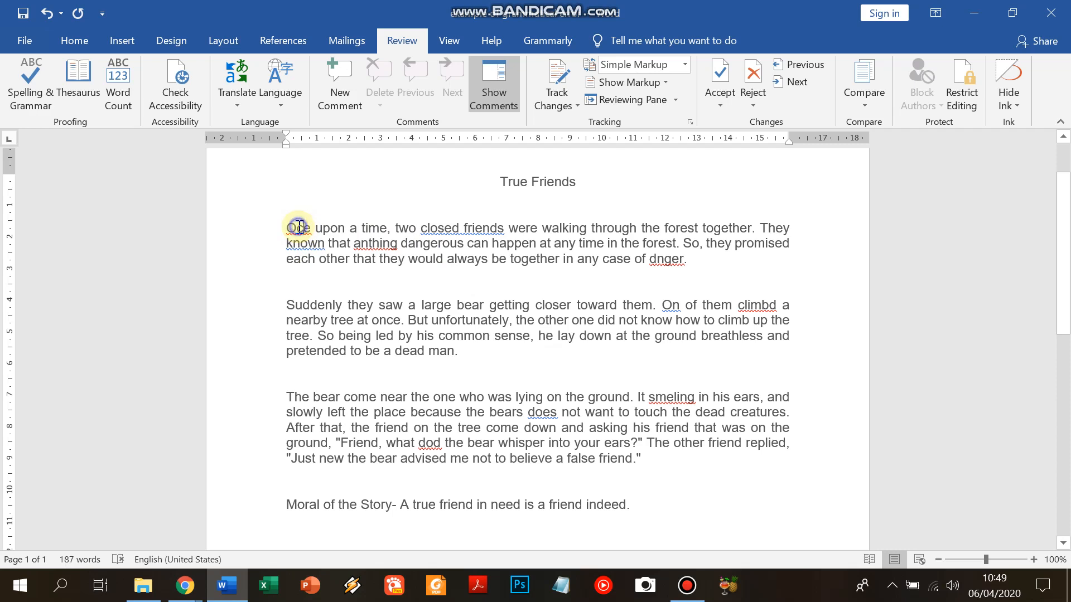
{"action": "right_click", "coordinate": [301, 230]}
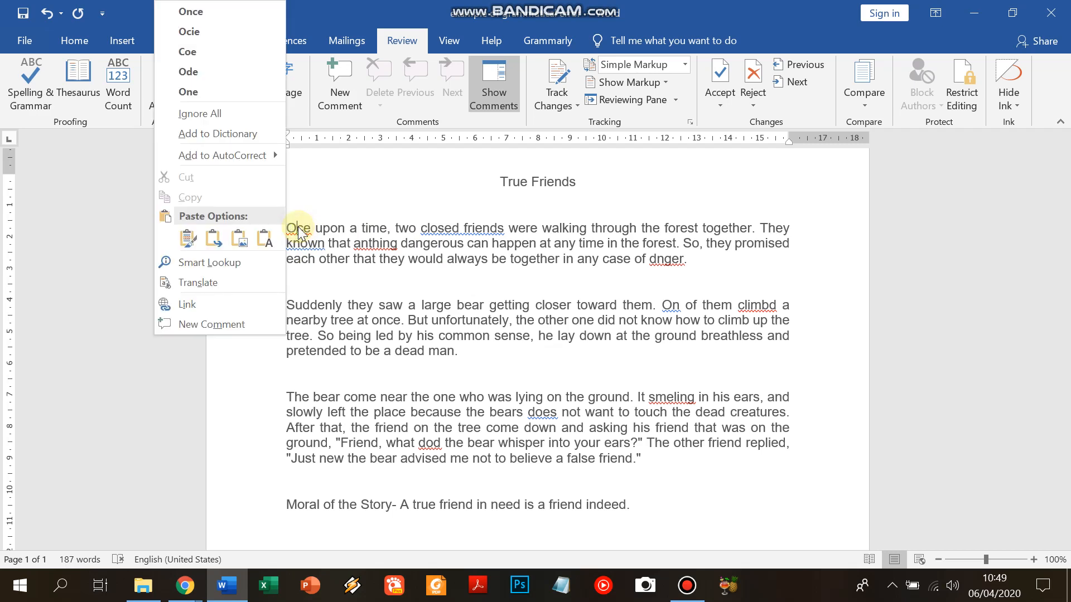
{"action": "left_click", "coordinate": [222, 15]}
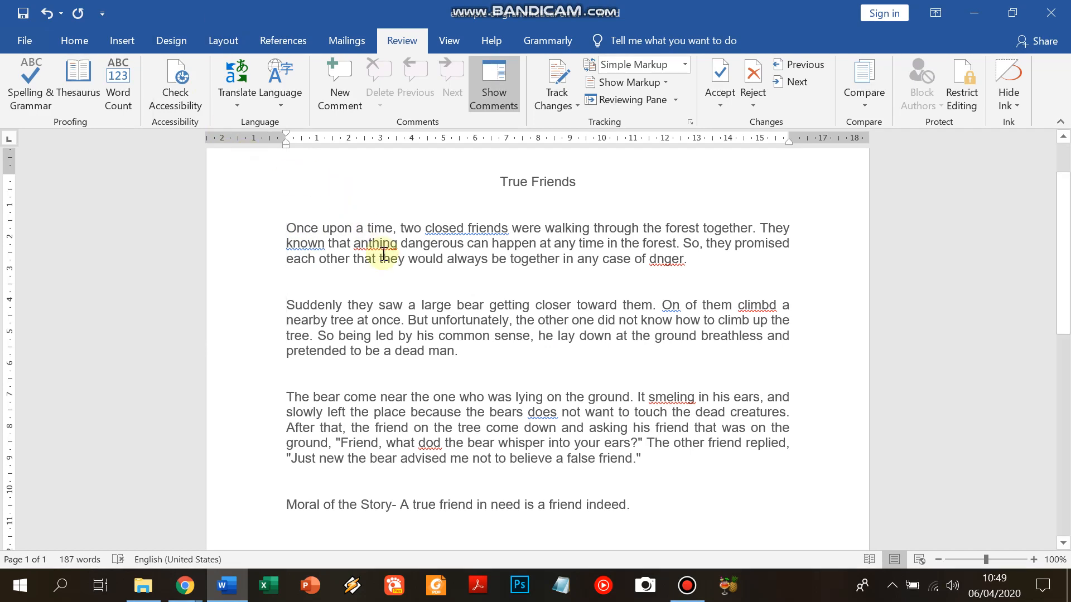
{"action": "right_click", "coordinate": [463, 232]}
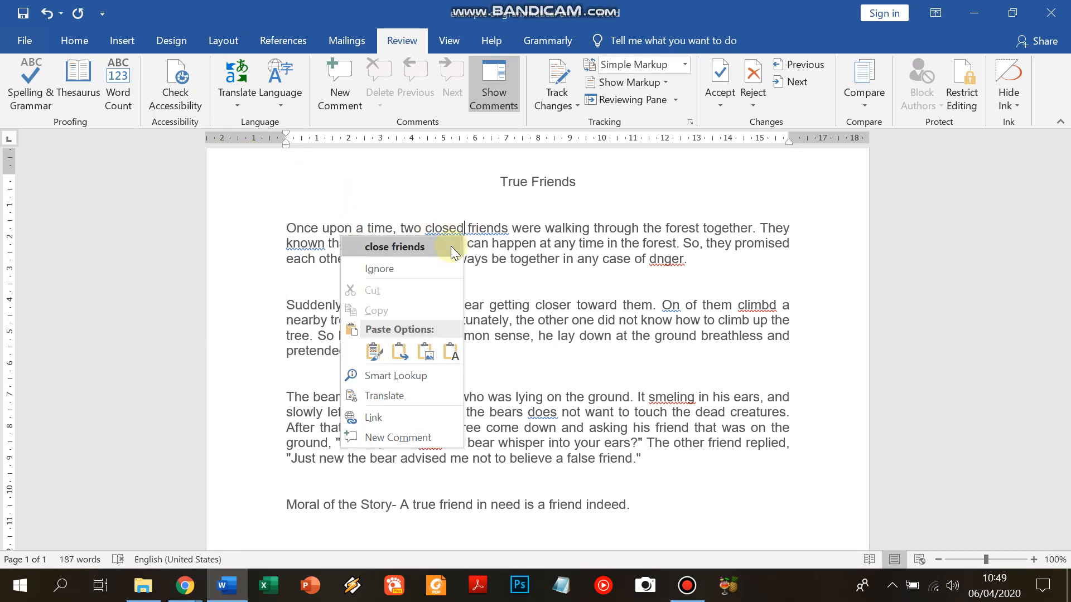
{"action": "left_click", "coordinate": [453, 253]}
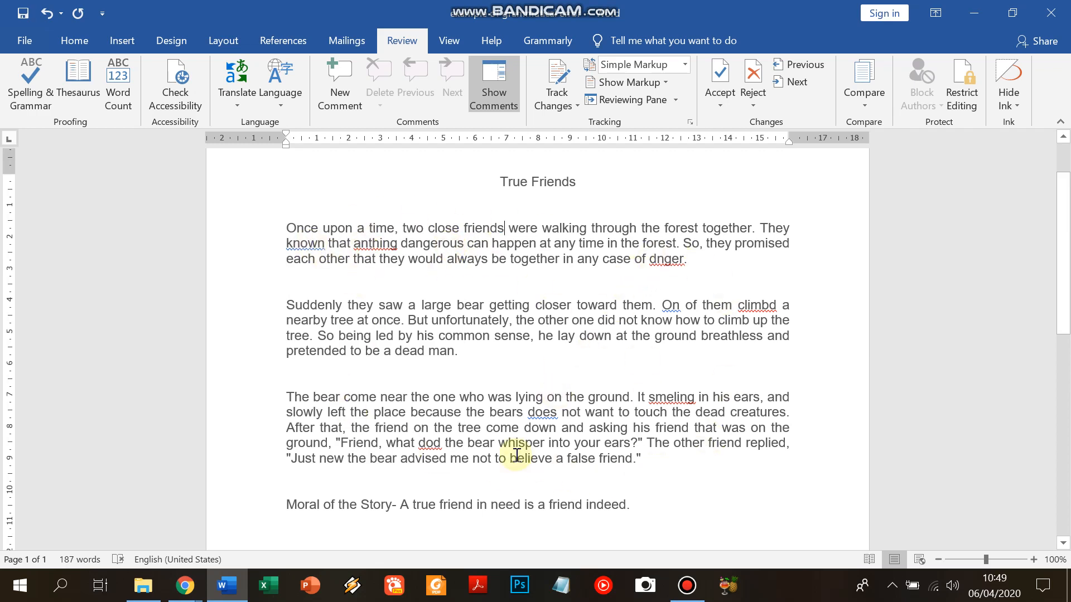
Correct "known" to "know", "anthing" to "anything" and "dnger" to "danger" in the first paragraph using the proofing suggestions.
{"action": "right_click", "coordinate": [295, 245]}
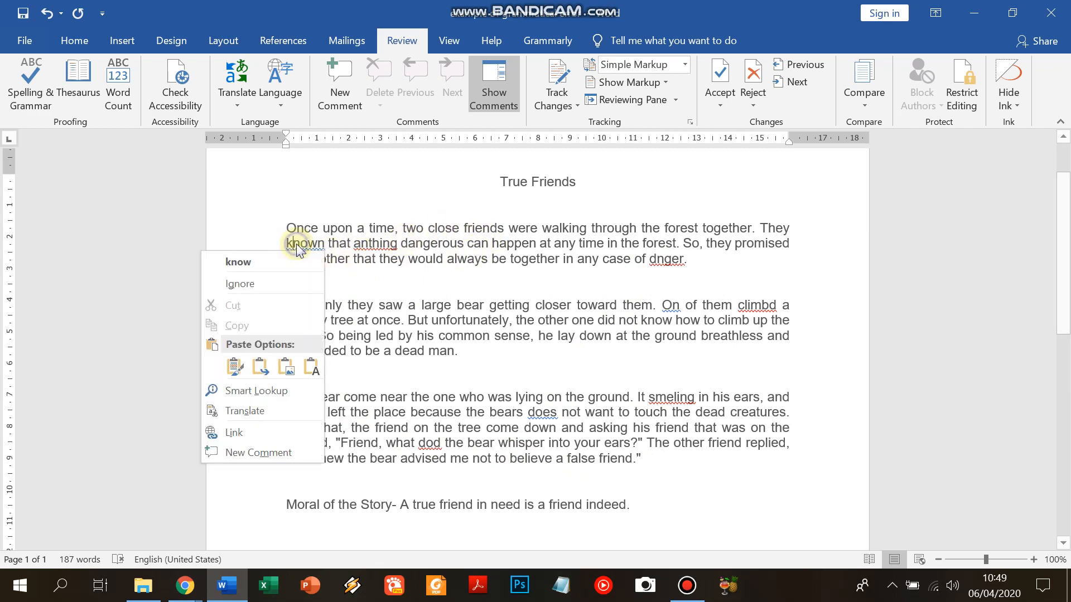
{"action": "left_click", "coordinate": [296, 262]}
{"action": "right_click", "coordinate": [385, 244]}
{"action": "left_click", "coordinate": [381, 262]}
{"action": "right_click", "coordinate": [658, 257]}
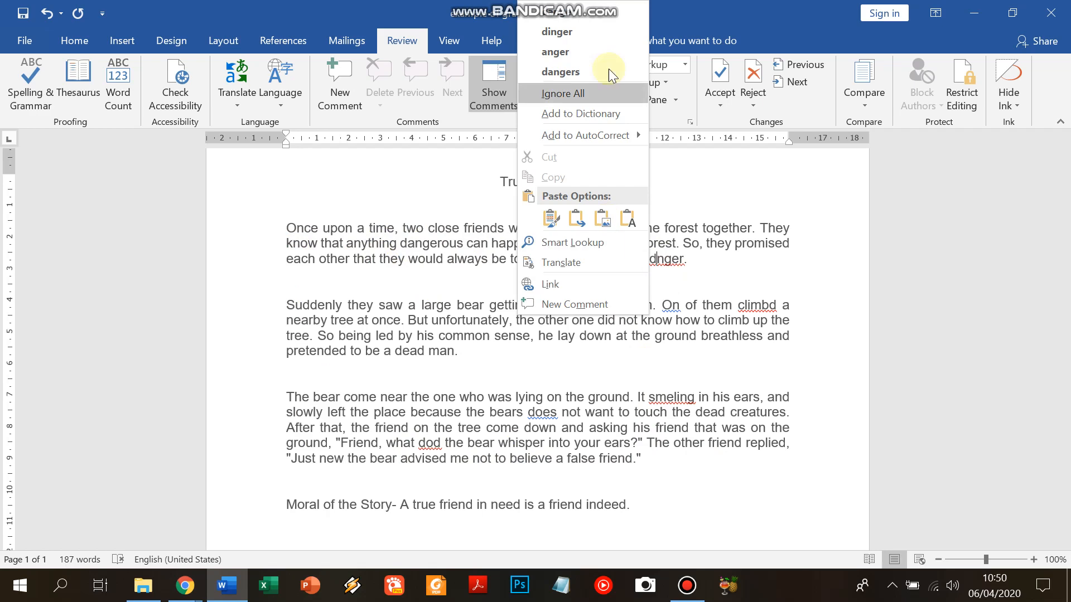
{"action": "left_click", "coordinate": [576, 15]}
Correct "On" to "One" in the second paragraph using the proofing suggestion.
{"action": "right_click", "coordinate": [675, 305]}
{"action": "left_click", "coordinate": [693, 321]}
{"action": "left_click", "coordinate": [666, 382]}
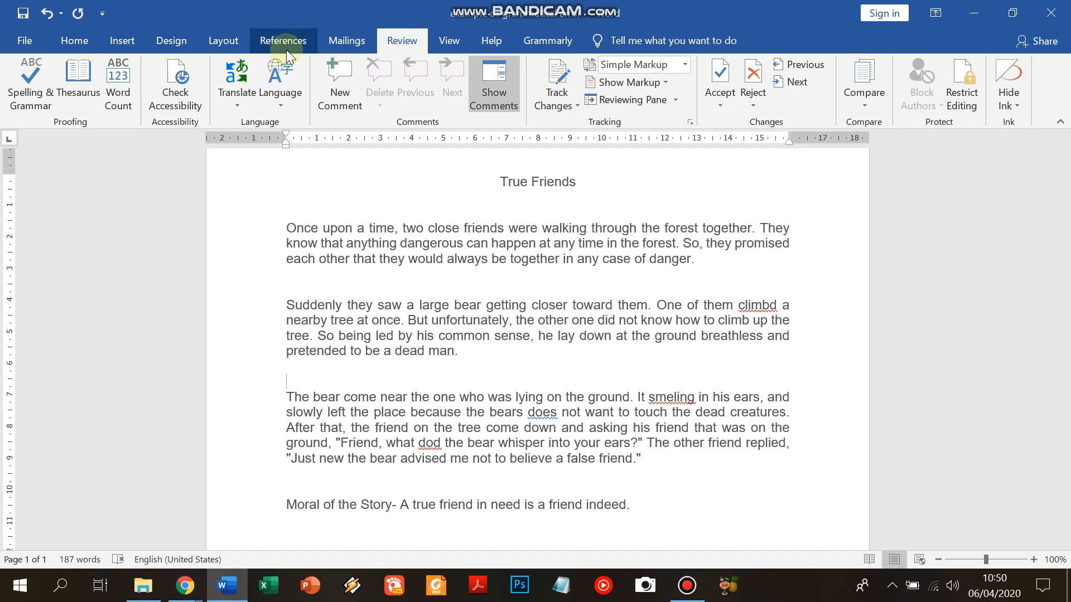
Open Grammarly on the document and replace "climbd" with its suggestion "climbed" in the second paragraph.
{"action": "left_click", "coordinate": [549, 44]}
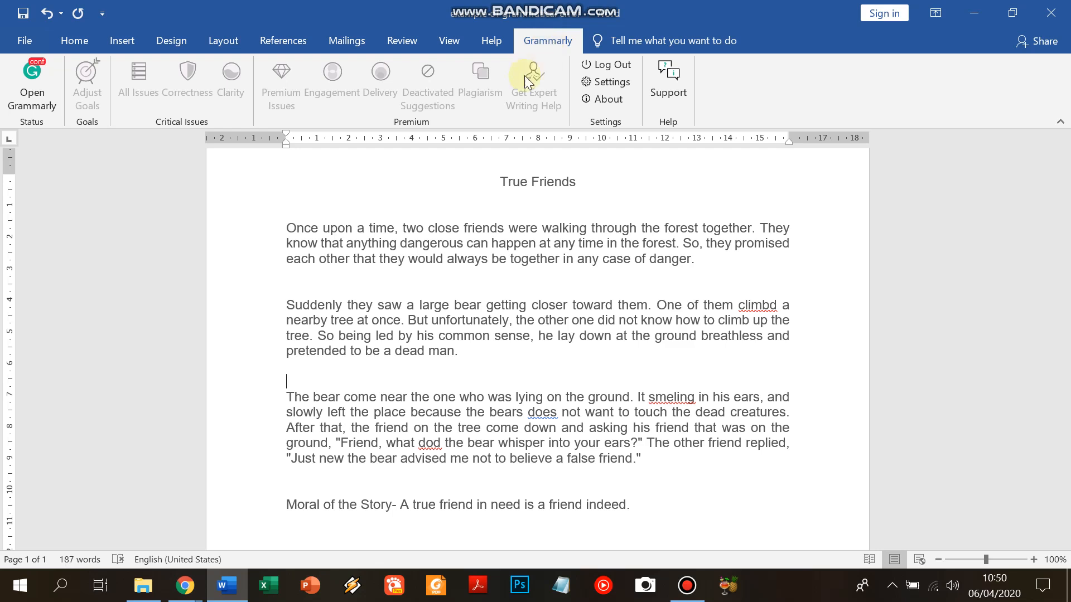
{"action": "left_click", "coordinate": [38, 97]}
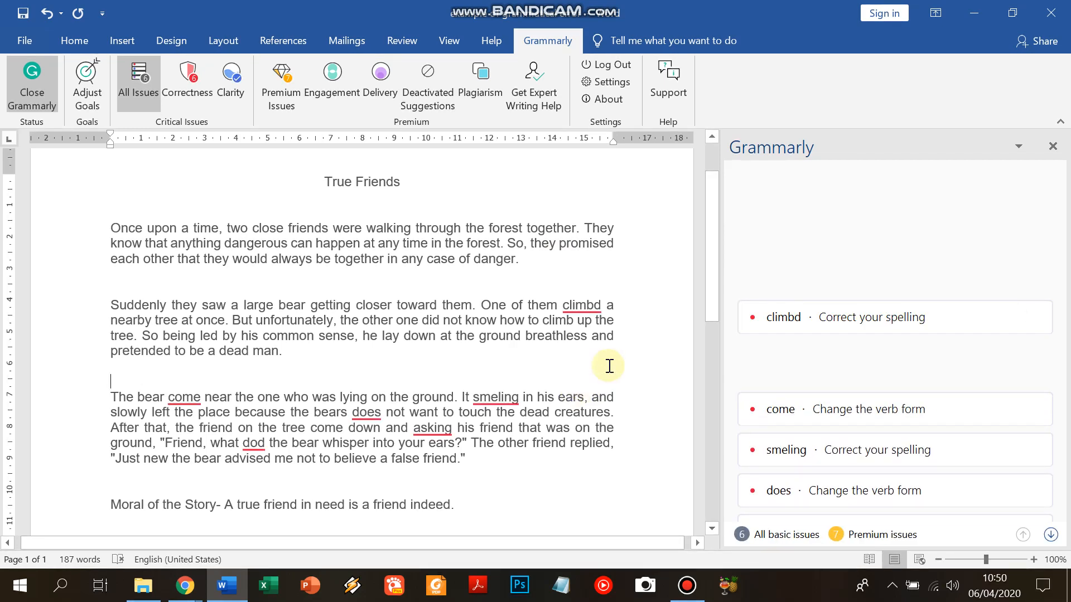
{"action": "right_click", "coordinate": [581, 308]}
{"action": "key", "text": "Escape"}
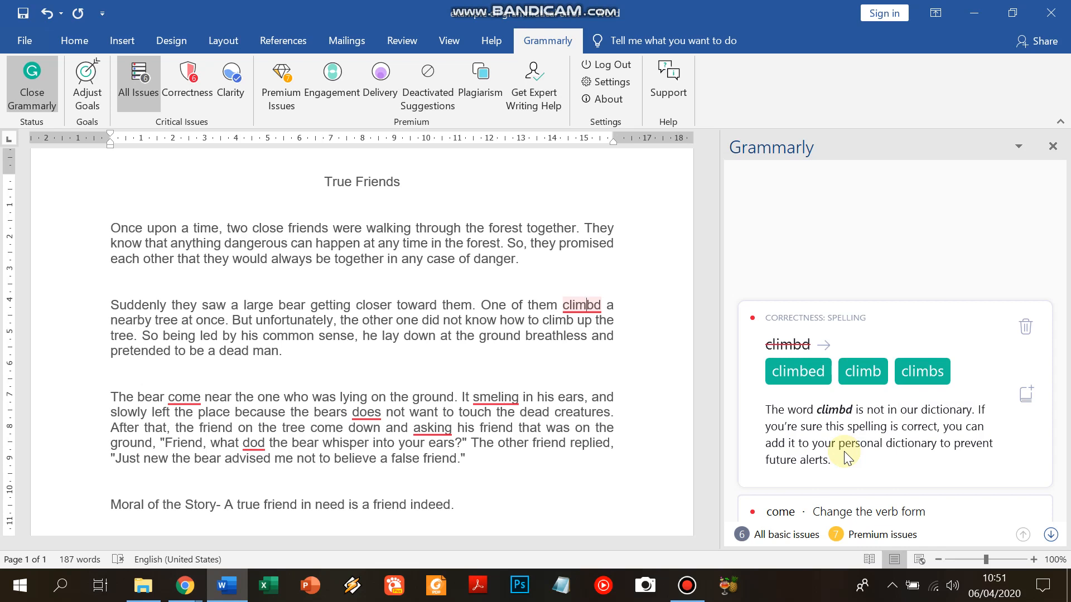
{"action": "left_click", "coordinate": [799, 372]}
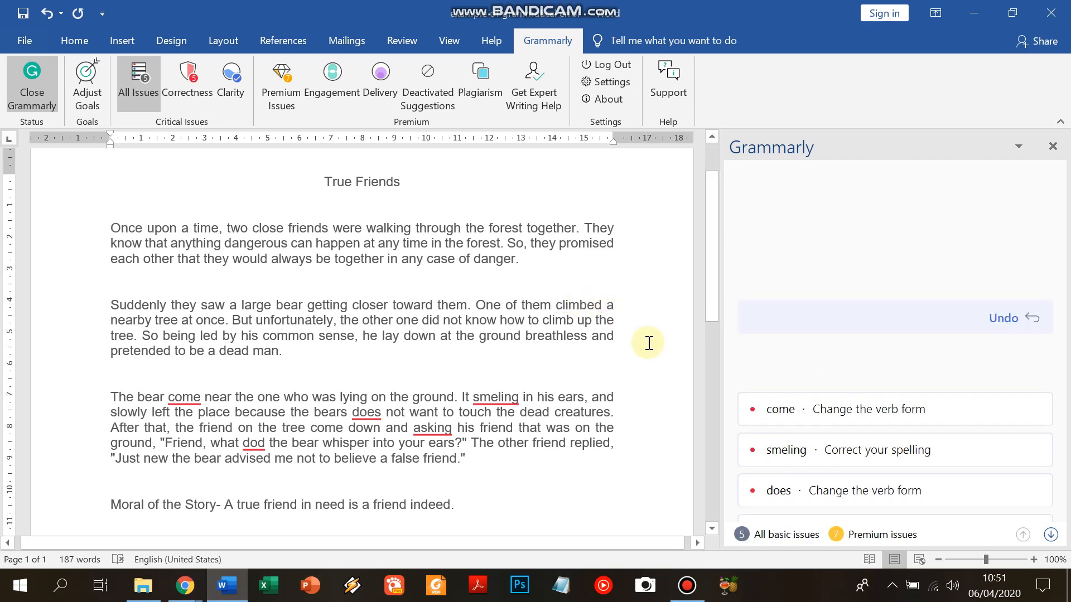
Accept Grammarly's verb form correction from "come" to "comes" at the start of the third paragraph.
{"action": "scroll", "coordinate": [632, 414], "scroll_direction": "down", "scroll_amount": 1}
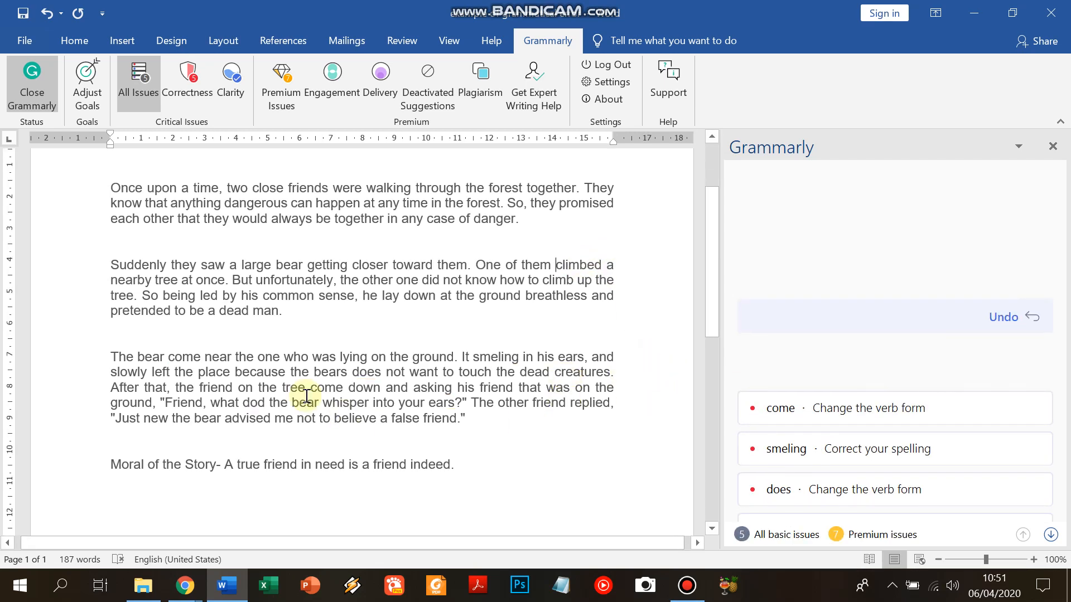
{"action": "left_click", "coordinate": [186, 356]}
{"action": "left_click", "coordinate": [862, 403]}
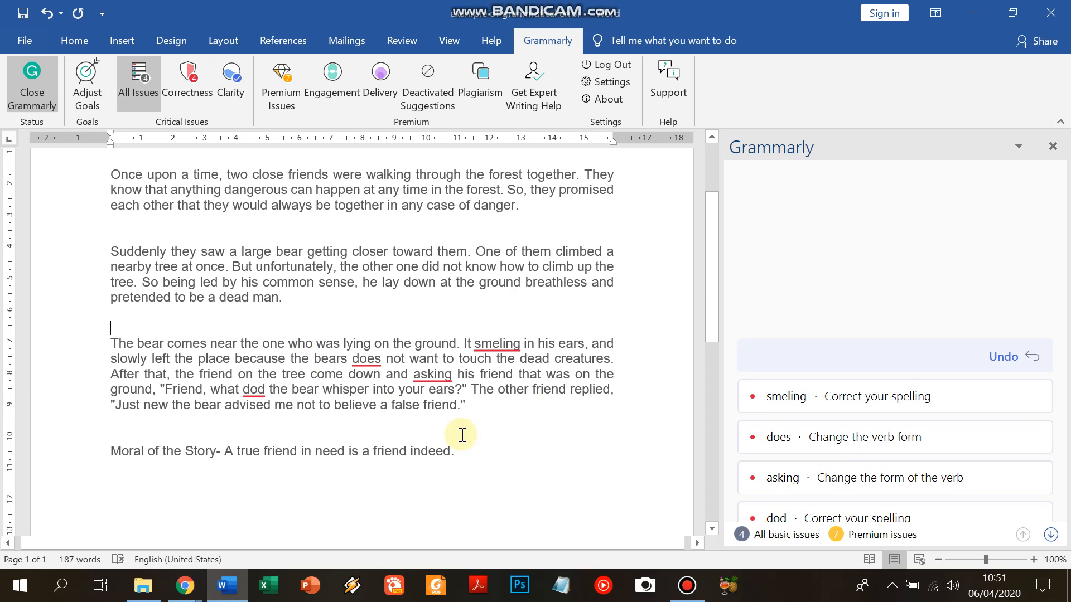
Insert a left-aligned line reading "Source:" above the True Friends title.
{"action": "scroll", "coordinate": [502, 413], "scroll_direction": "up", "scroll_amount": 3}
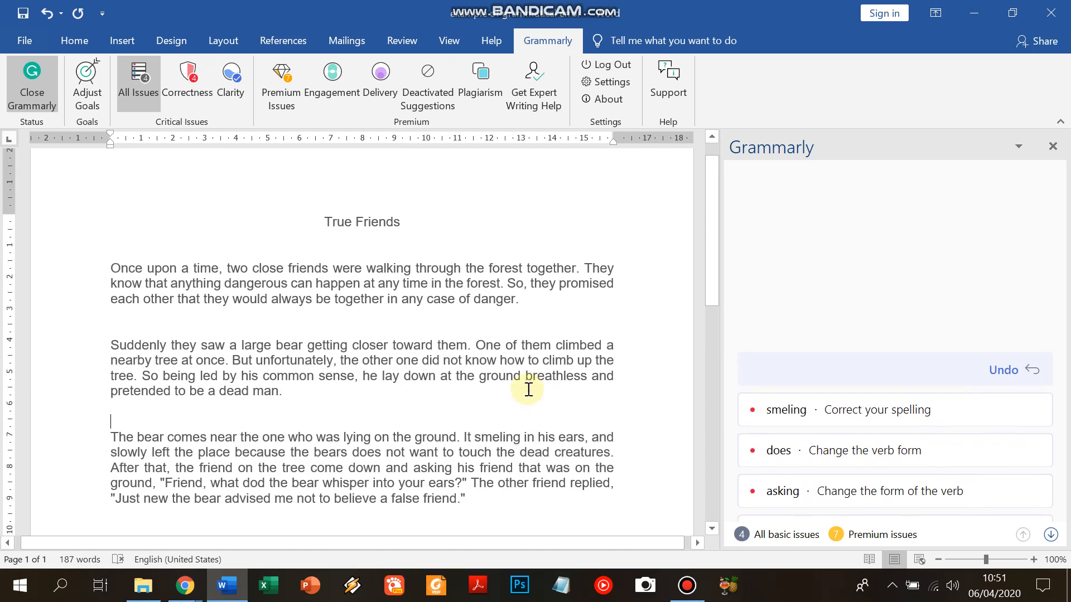
{"action": "left_click_drag", "start_coordinate": [712, 247], "coordinate": [710, 269]}
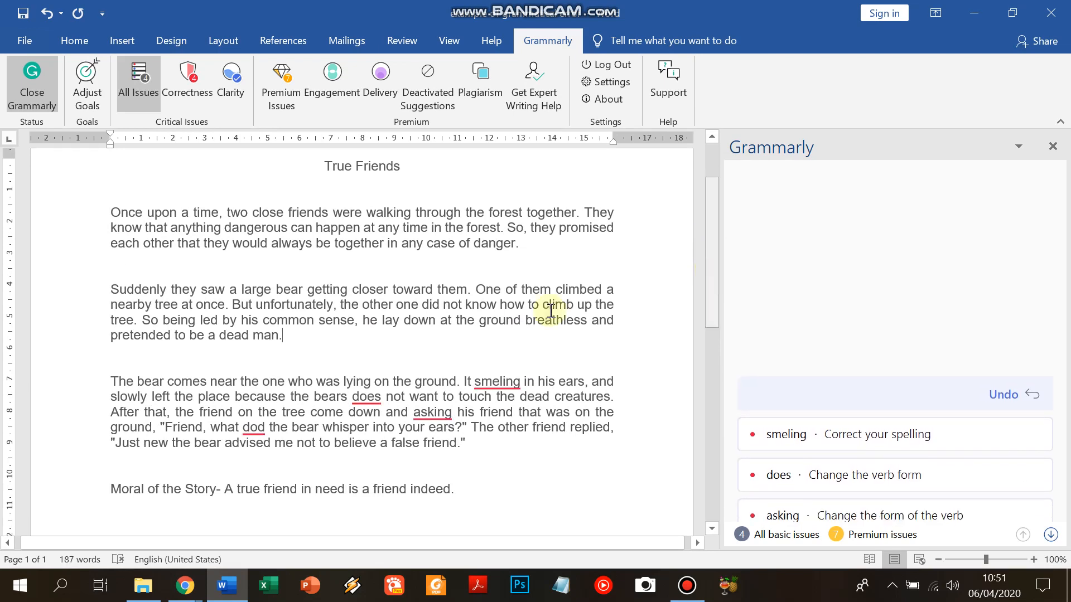
{"action": "left_click", "coordinate": [513, 320]}
{"action": "scroll", "coordinate": [517, 370], "scroll_direction": "up", "scroll_amount": 3}
{"action": "left_click", "coordinate": [316, 250]}
{"action": "key", "text": "Return"}
{"action": "key", "text": "Up"}
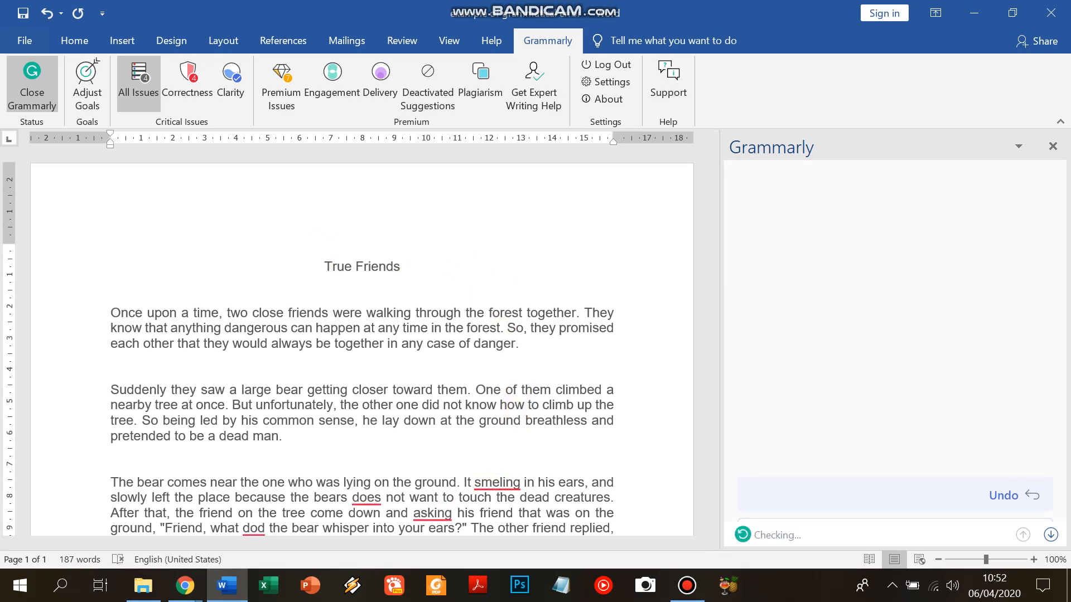
{"action": "key", "text": "ctrl+l"}
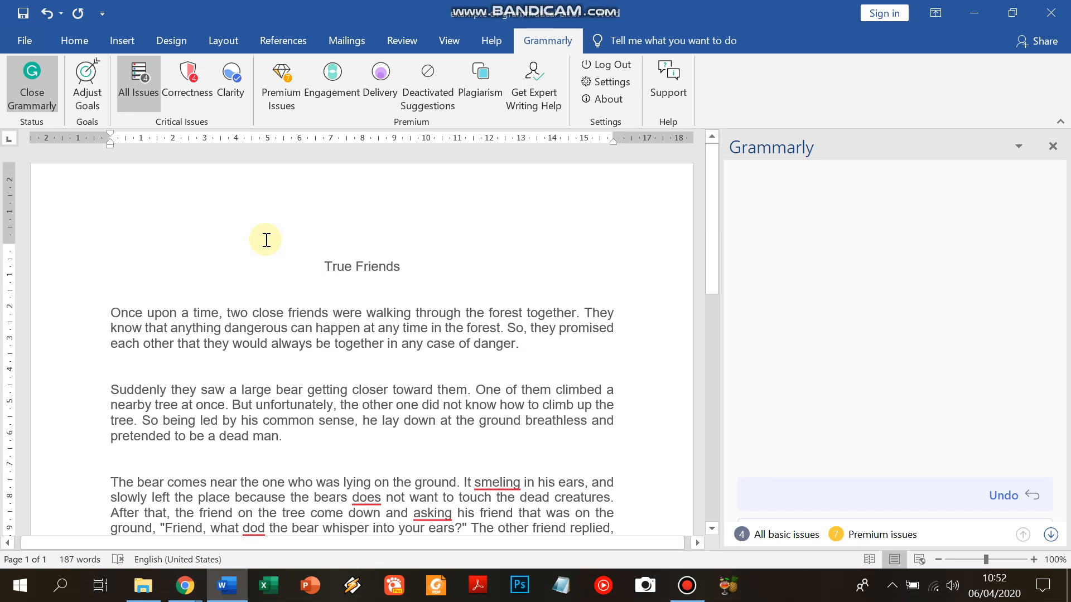
{"action": "type", "text": "Source:"}
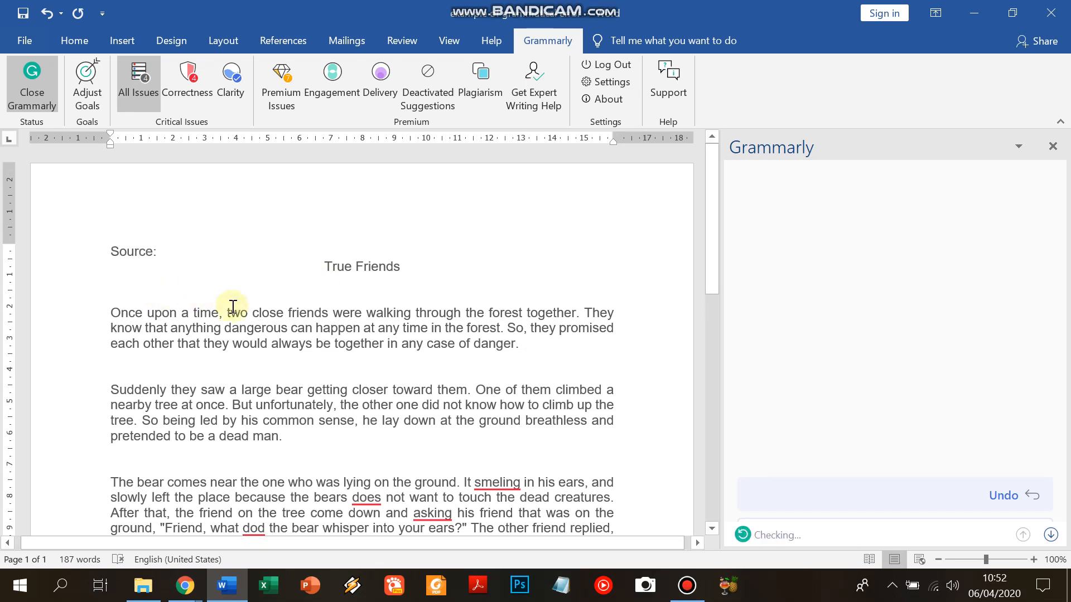
Add the line "Result of the correction:" below the moral of the story.
{"action": "scroll", "coordinate": [235, 308], "scroll_direction": "down", "scroll_amount": 7}
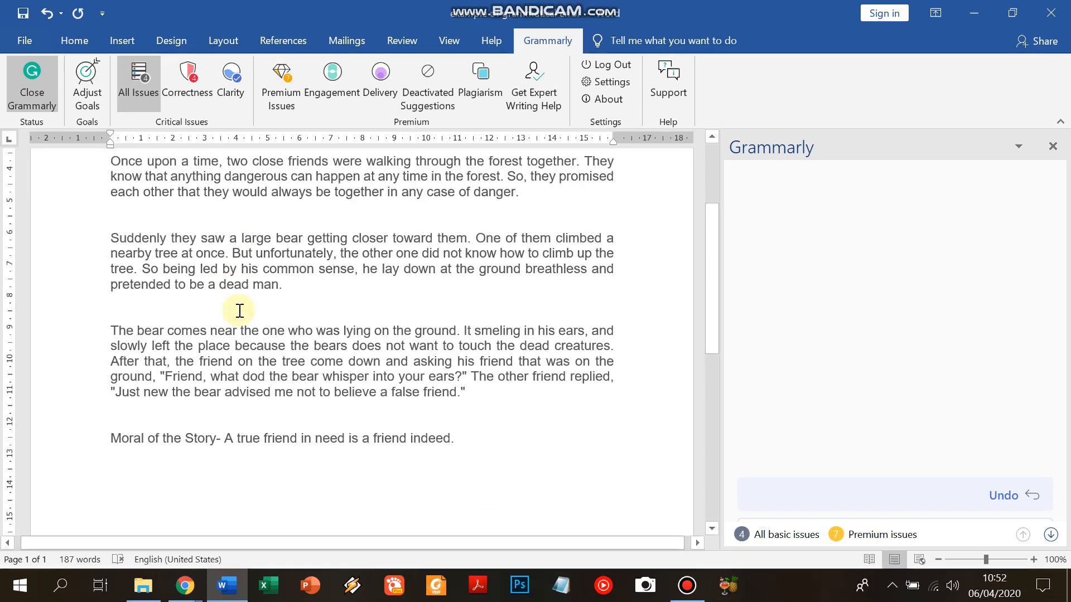
{"action": "left_click", "coordinate": [247, 330]}
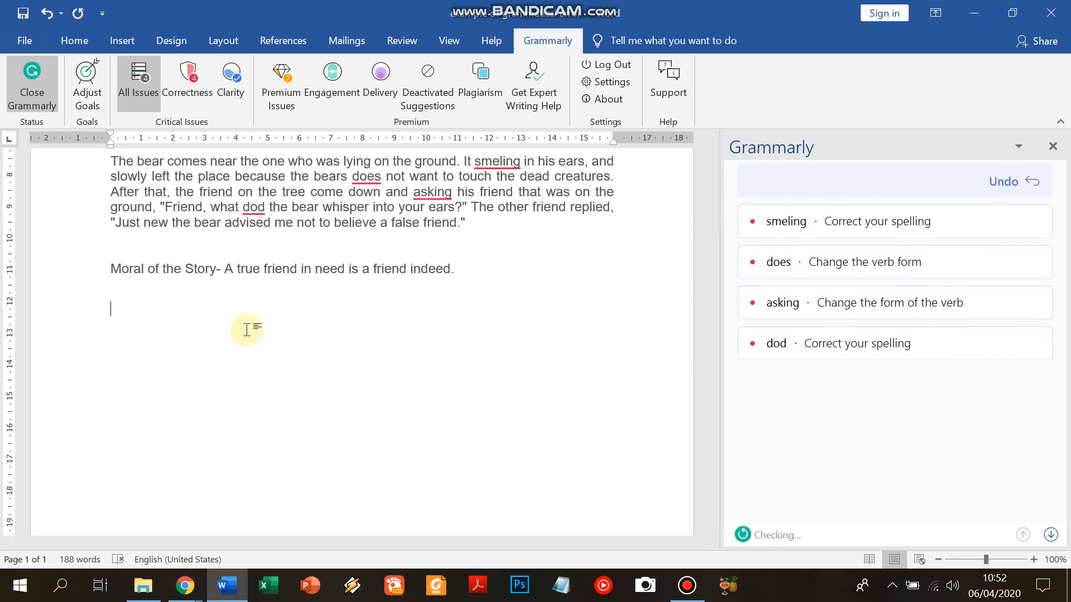
{"action": "type", "text": "Result of the correction"}
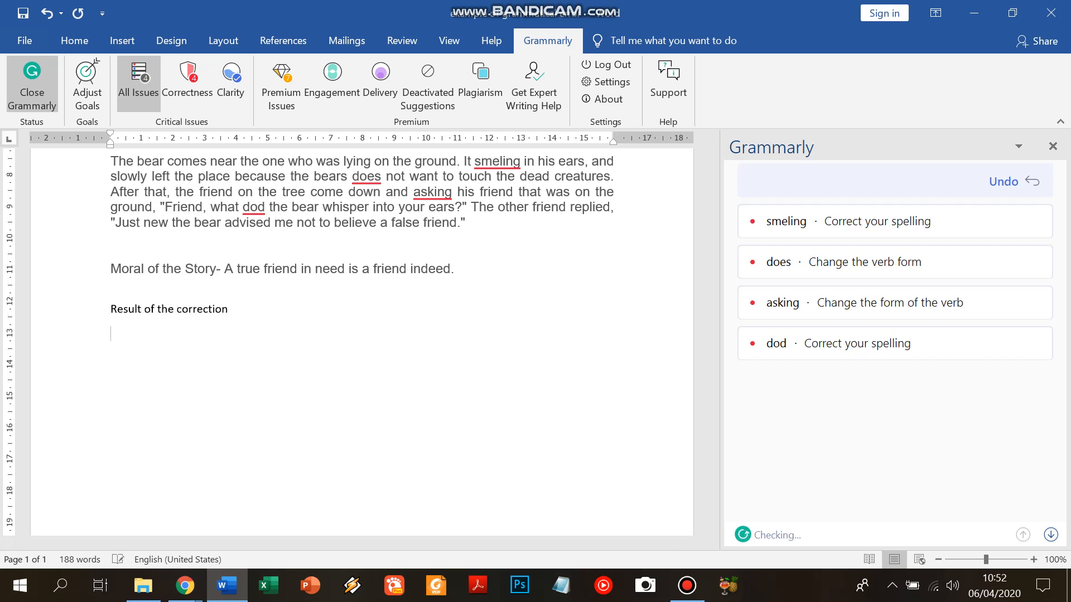
{"action": "type", "text": ":"}
Copy the story from the True Friends title through the moral and paste it after "Result of the correction:".
{"action": "scroll", "coordinate": [382, 304], "scroll_direction": "up", "scroll_amount": 2}
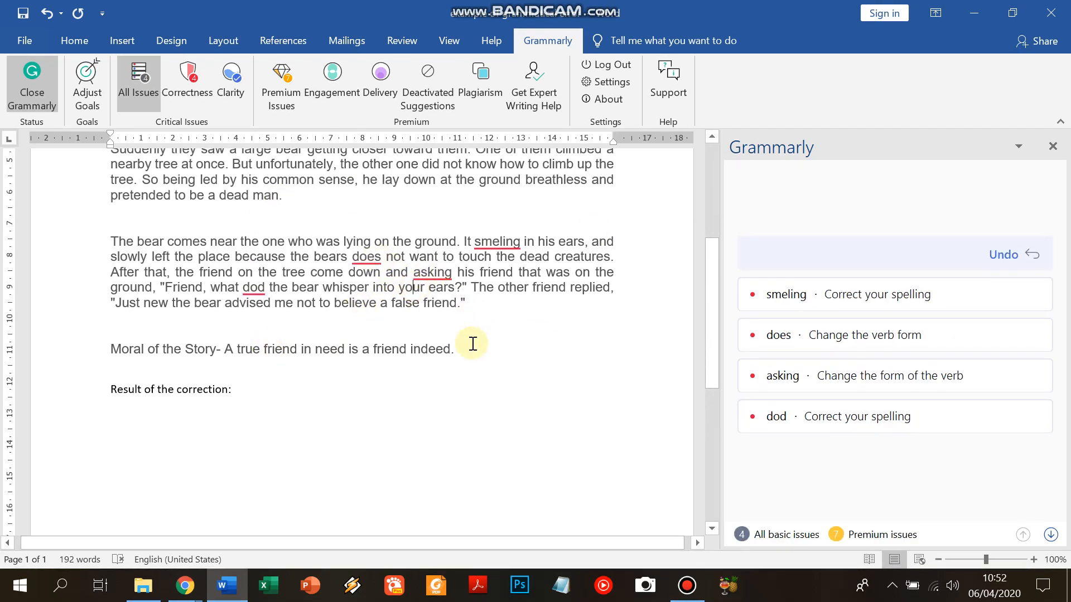
{"action": "scroll", "coordinate": [448, 354], "scroll_direction": "up", "scroll_amount": 5}
{"action": "left_click_drag", "start_coordinate": [323, 231], "coordinate": [468, 484]}
{"action": "key", "text": "ctrl+c"}
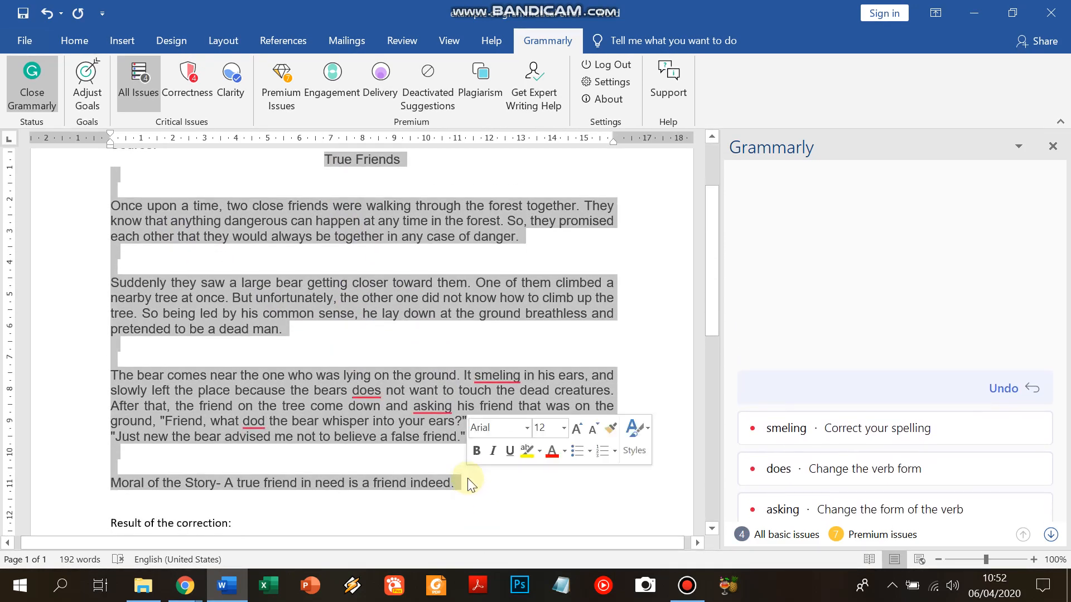
{"action": "scroll", "coordinate": [251, 426], "scroll_direction": "down", "scroll_amount": 4}
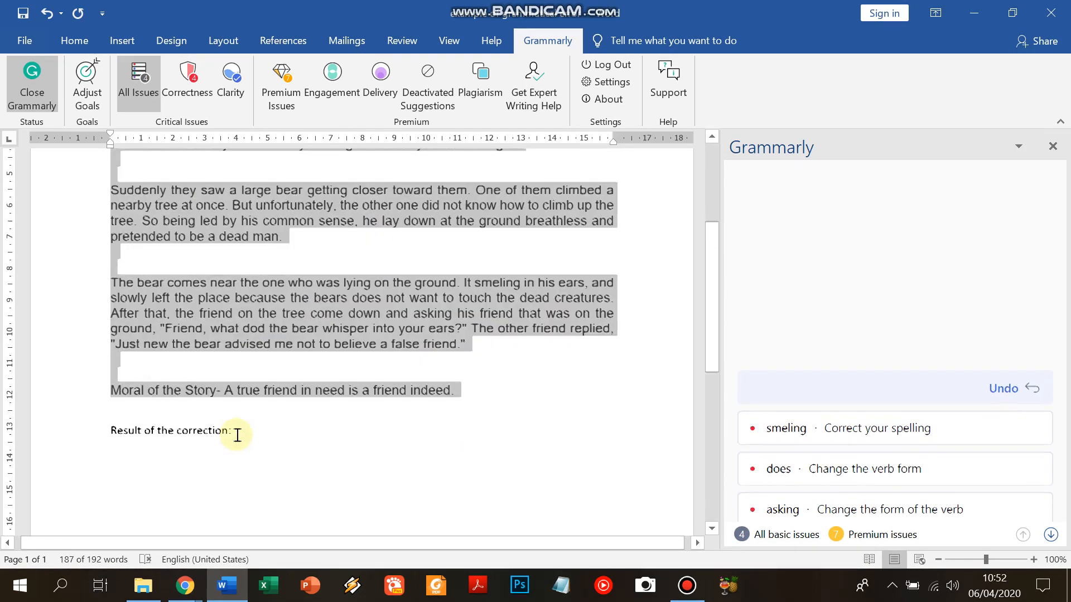
{"action": "left_click", "coordinate": [229, 432]}
{"action": "key", "text": "ctrl+v"}
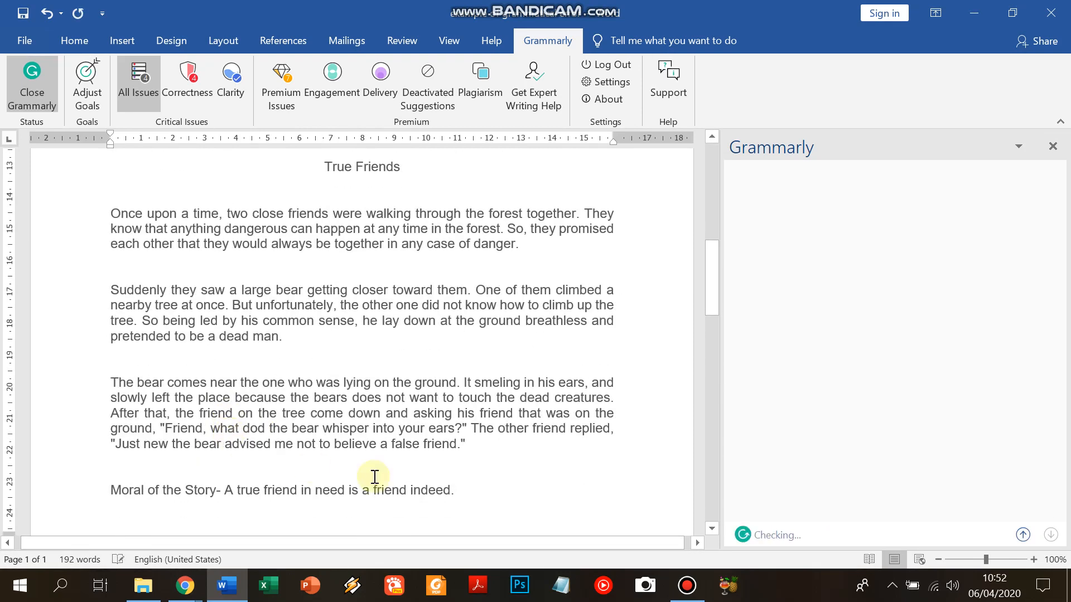
Review the source story for tense errors, highlighting "They know" and "Once upon a time," in its first paragraph.
{"action": "scroll", "coordinate": [373, 476], "scroll_direction": "up", "scroll_amount": 3}
{"action": "scroll", "coordinate": [354, 449], "scroll_direction": "up", "scroll_amount": 4}
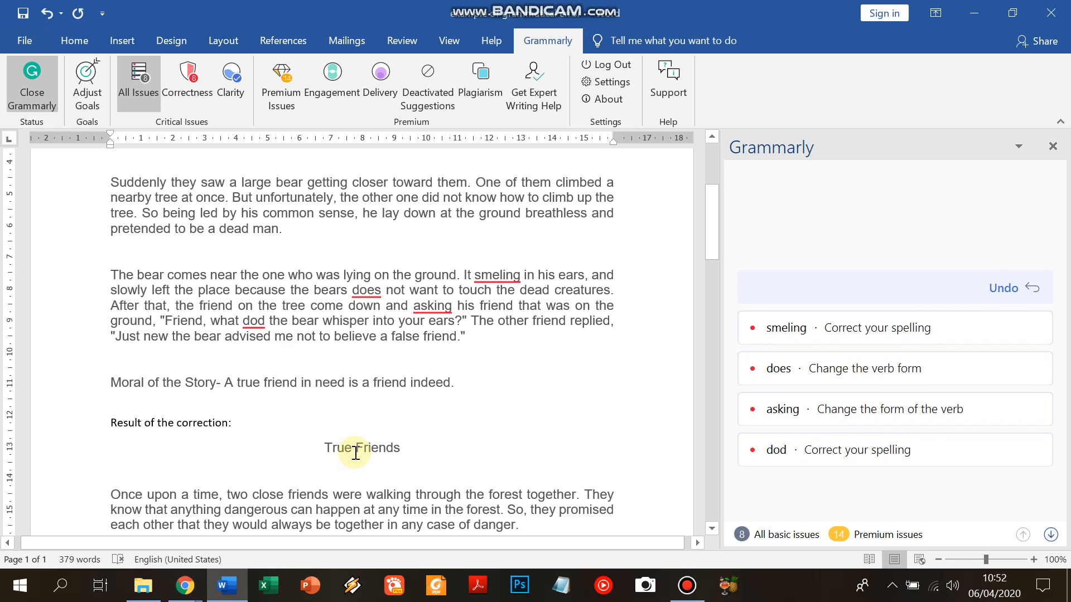
{"action": "scroll", "coordinate": [355, 453], "scroll_direction": "up", "scroll_amount": 3}
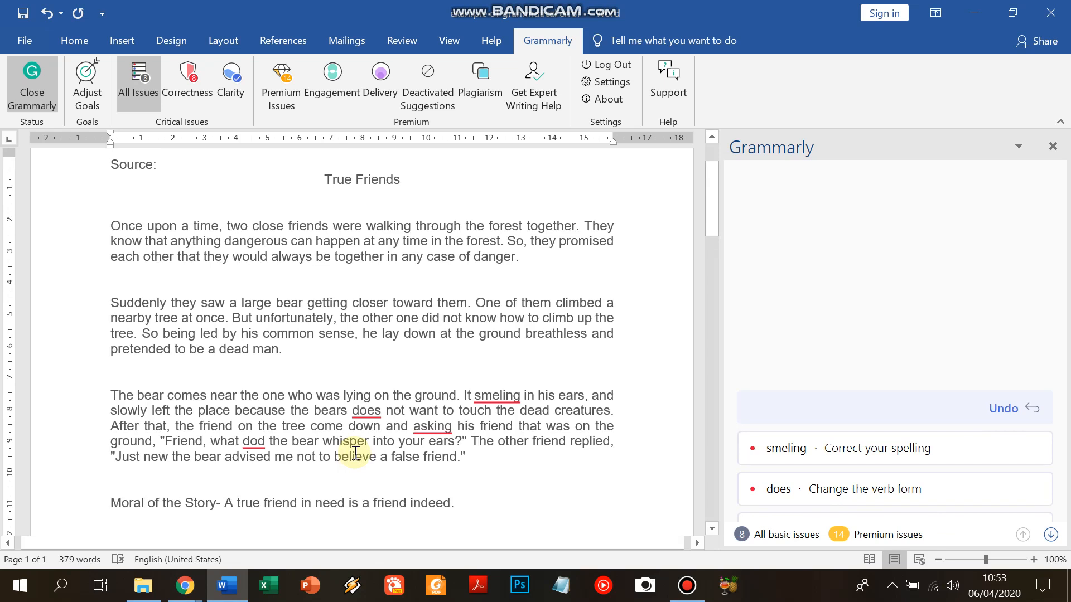
{"action": "scroll", "coordinate": [356, 453], "scroll_direction": "up", "scroll_amount": 1}
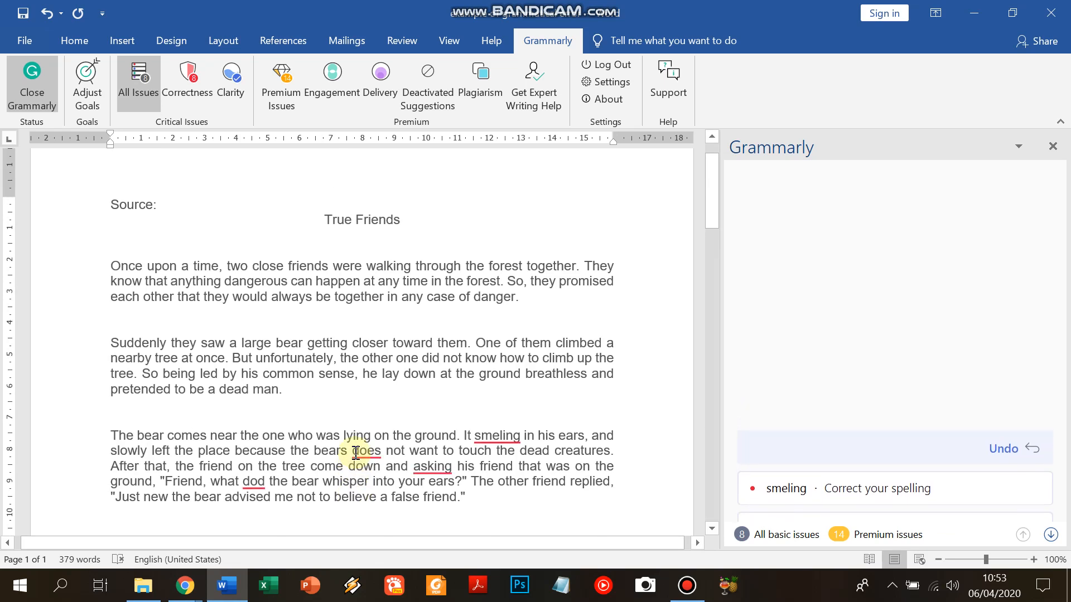
{"action": "scroll", "coordinate": [355, 453], "scroll_direction": "down", "scroll_amount": 1}
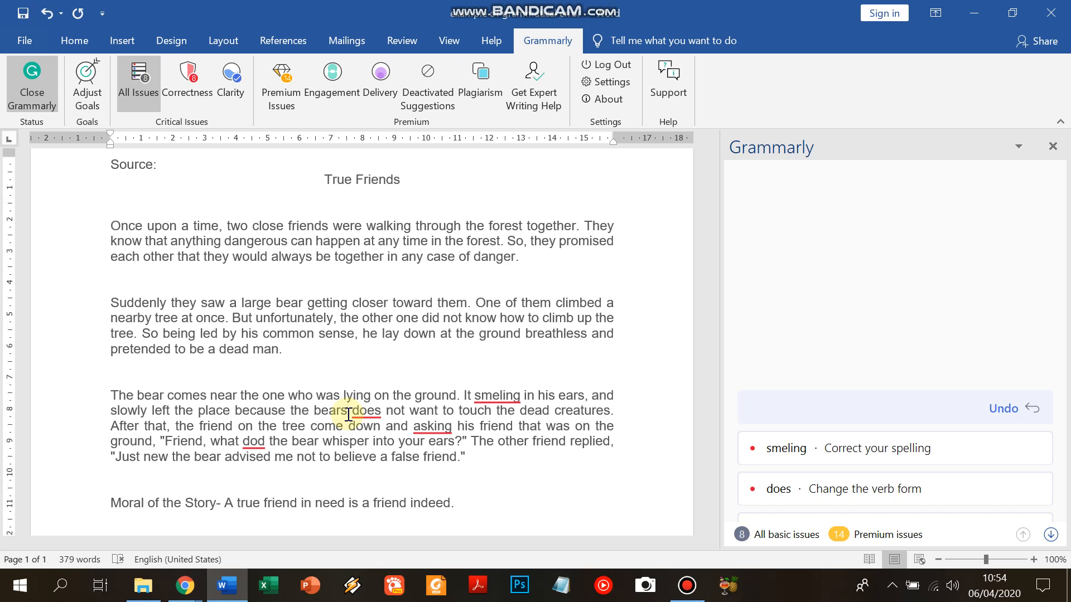
{"action": "left_click", "coordinate": [322, 376]}
{"action": "left_click", "coordinate": [321, 375]}
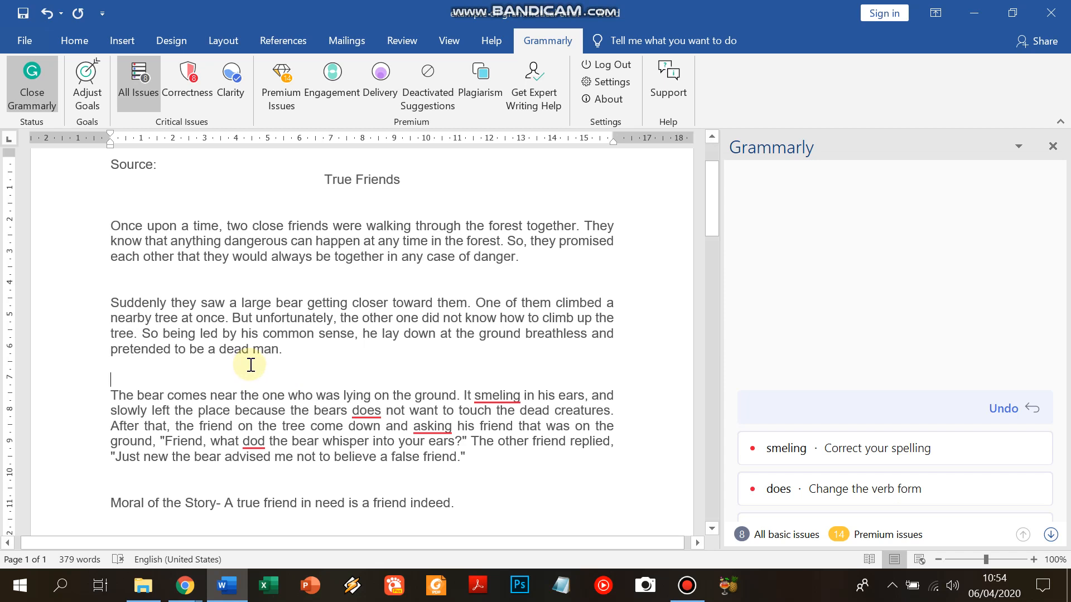
{"action": "left_click_drag", "start_coordinate": [586, 225], "coordinate": [144, 236]}
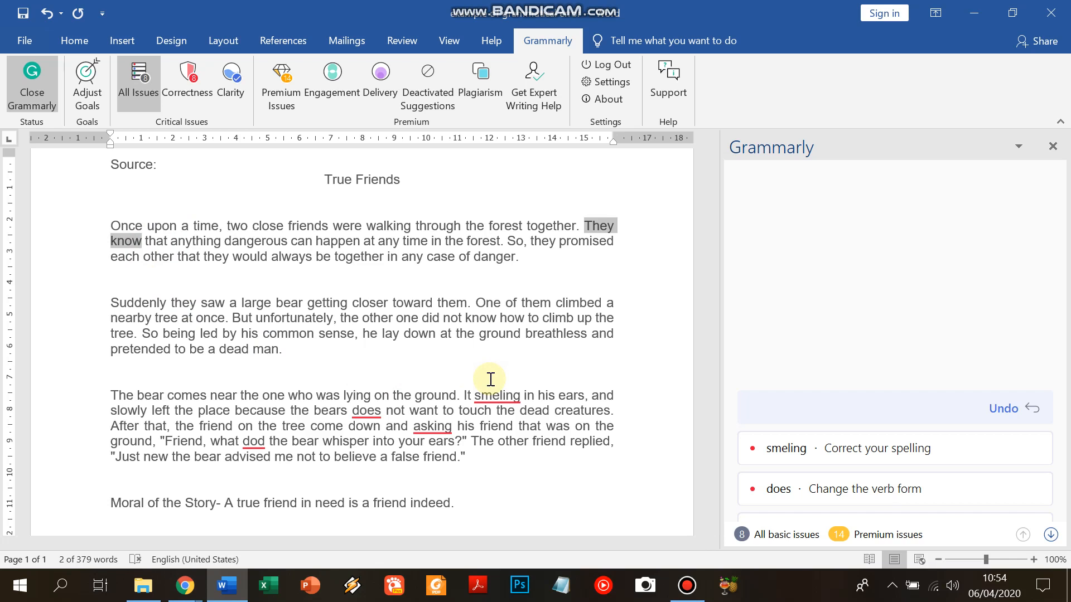
{"action": "left_click", "coordinate": [136, 239]}
{"action": "left_click_drag", "start_coordinate": [106, 223], "coordinate": [224, 231]}
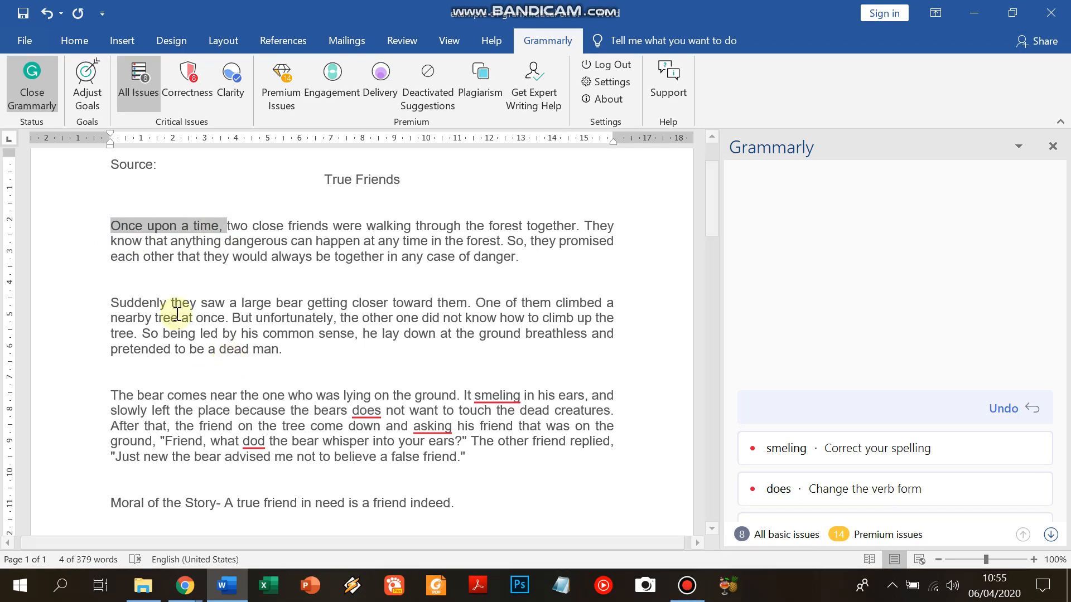
Change "know" to "knew" in the first paragraph of the source story and save the document.
{"action": "left_click", "coordinate": [132, 241]}
{"action": "key", "text": "BackSpace"}
{"action": "type", "text": "e"}
{"action": "left_click", "coordinate": [203, 285]}
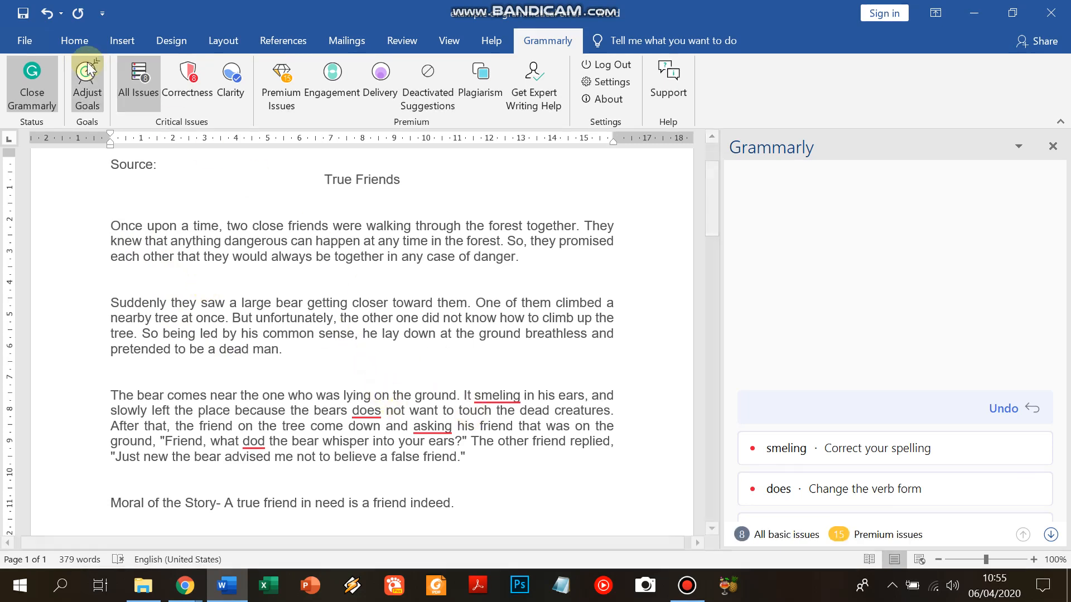
{"action": "left_click", "coordinate": [22, 13]}
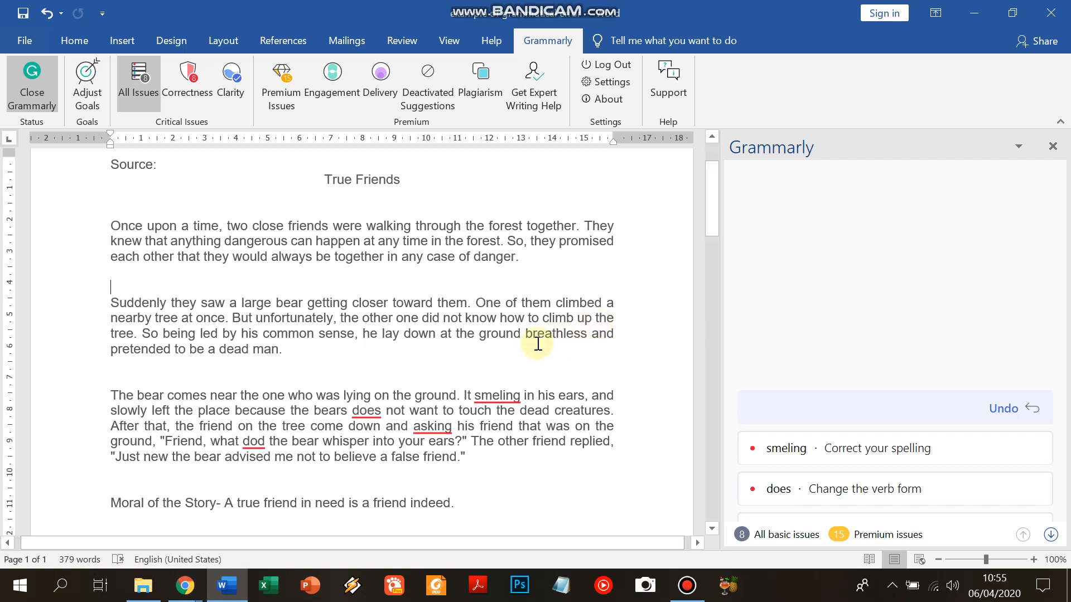
{"action": "scroll", "coordinate": [446, 337], "scroll_direction": "up", "scroll_amount": 1}
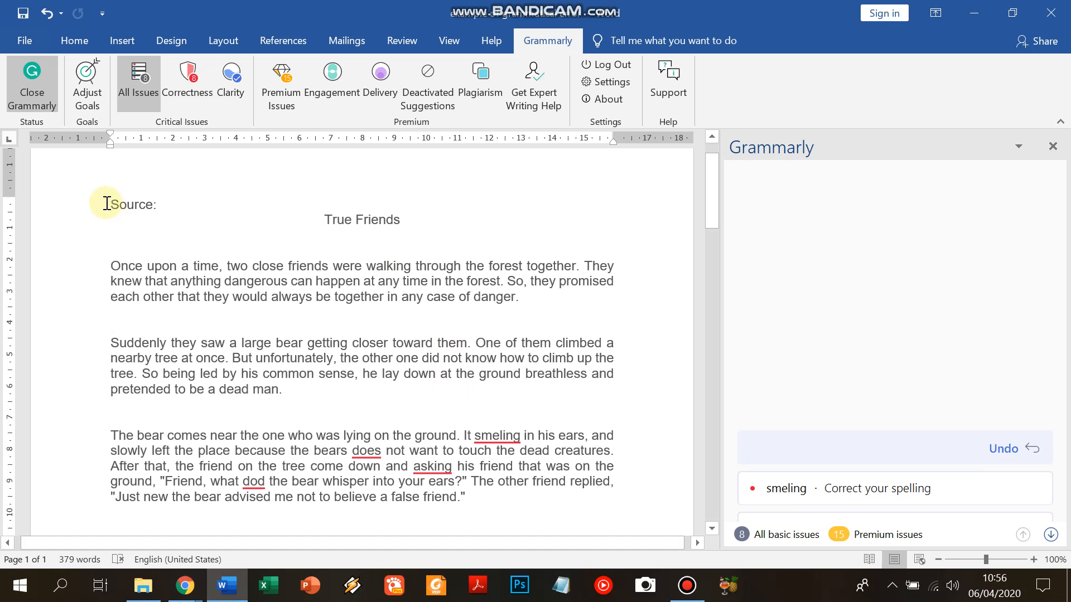
{"action": "scroll", "coordinate": [106, 204], "scroll_direction": "down", "scroll_amount": 8}
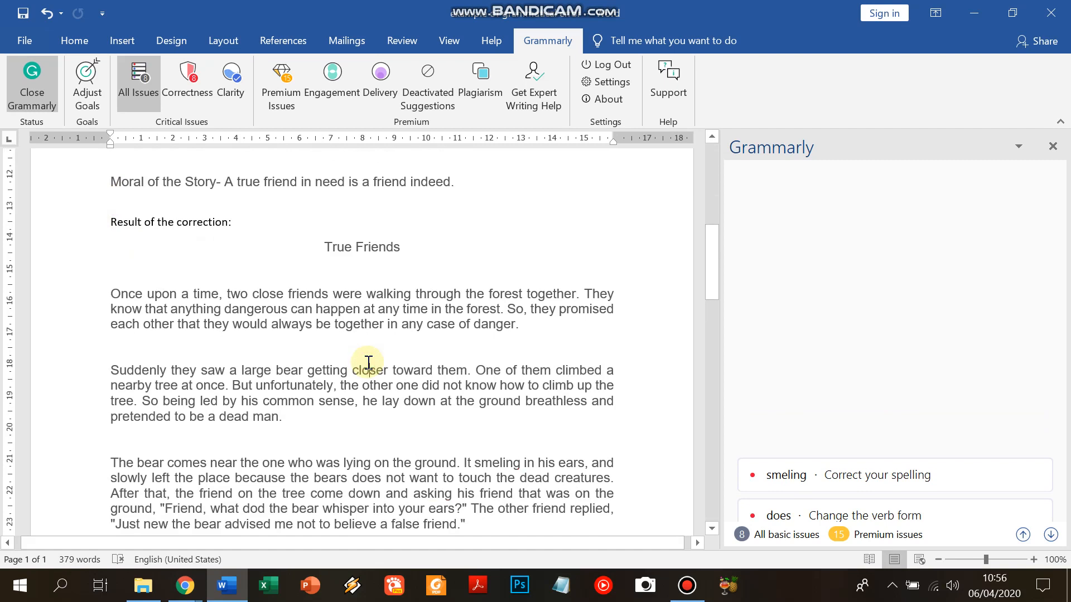
{"action": "scroll", "coordinate": [368, 363], "scroll_direction": "up", "scroll_amount": 10}
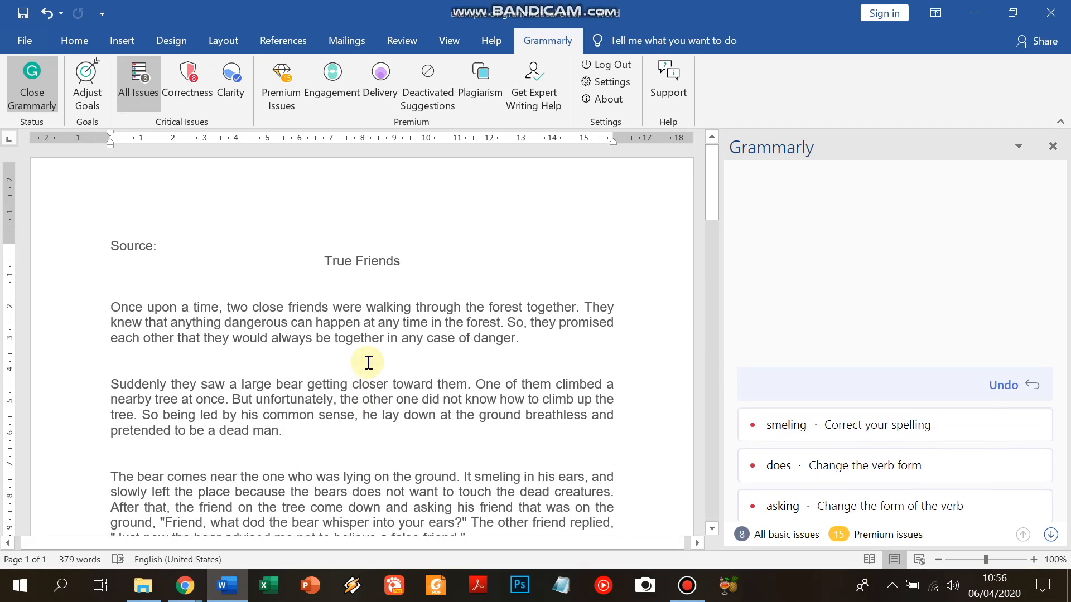
{"action": "left_click", "coordinate": [496, 291]}
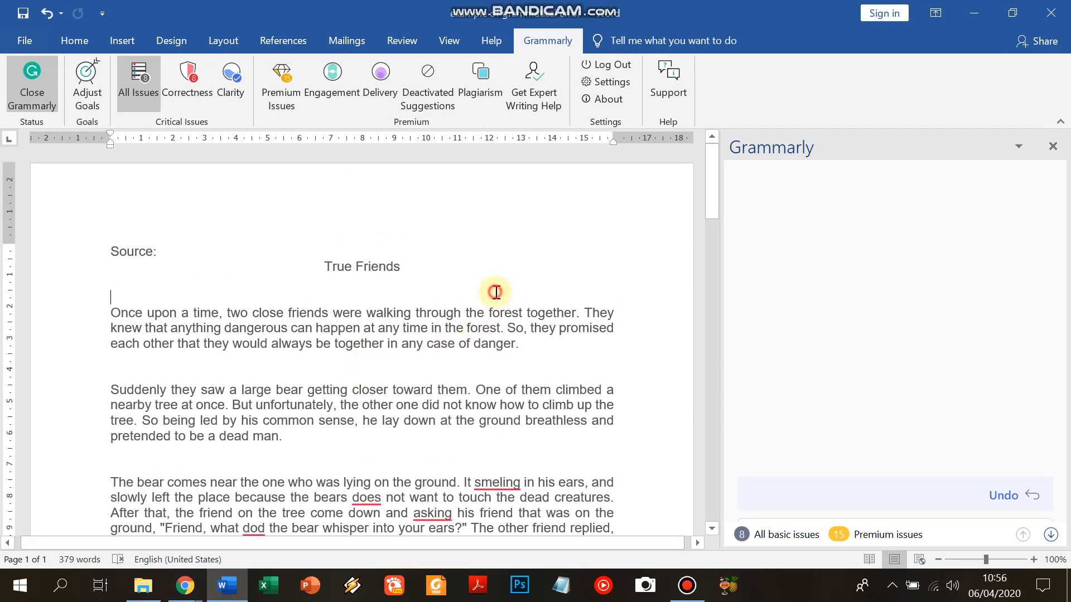